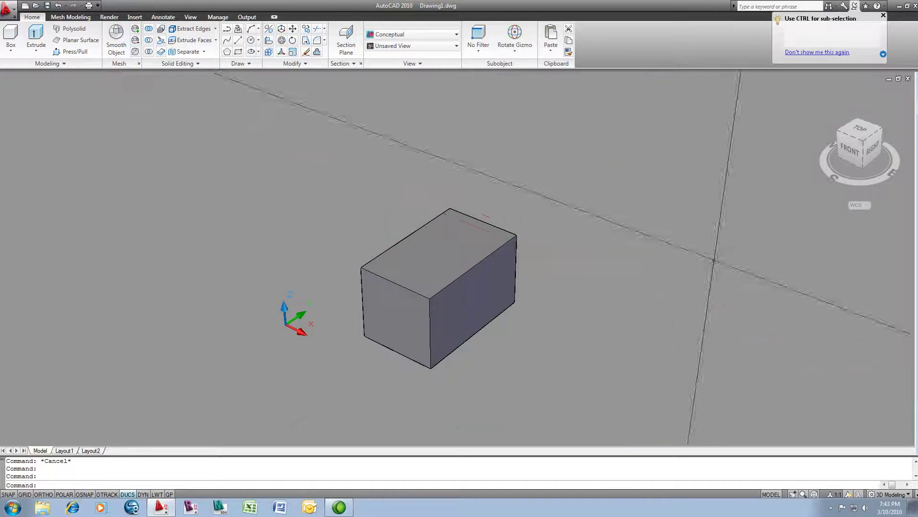
Select only the top face of the box as a subobject
ctrl+click(466, 259)
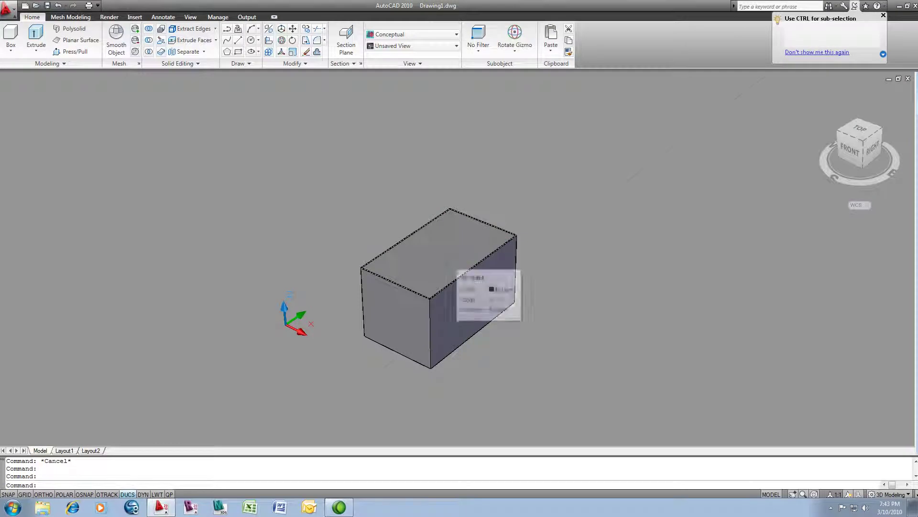
ctrl+click(465, 259)
scroll(460, 257, up, 4)
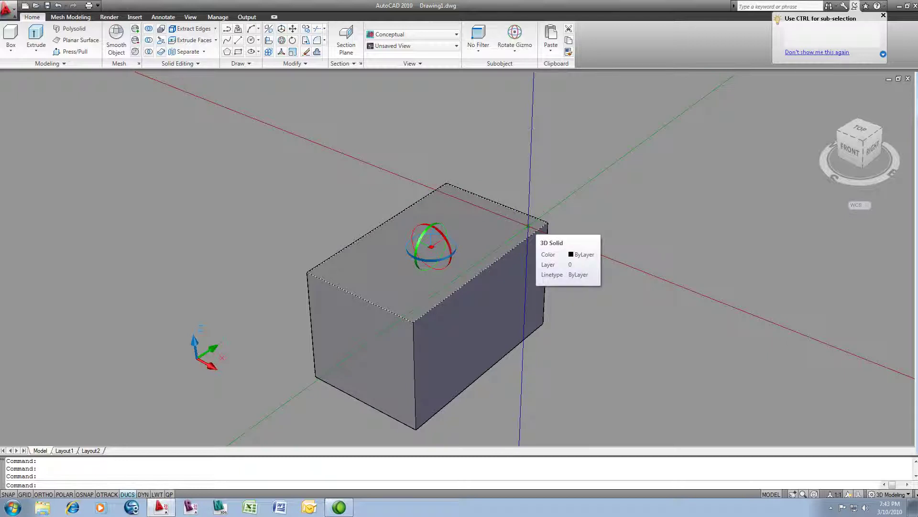
click(454, 255)
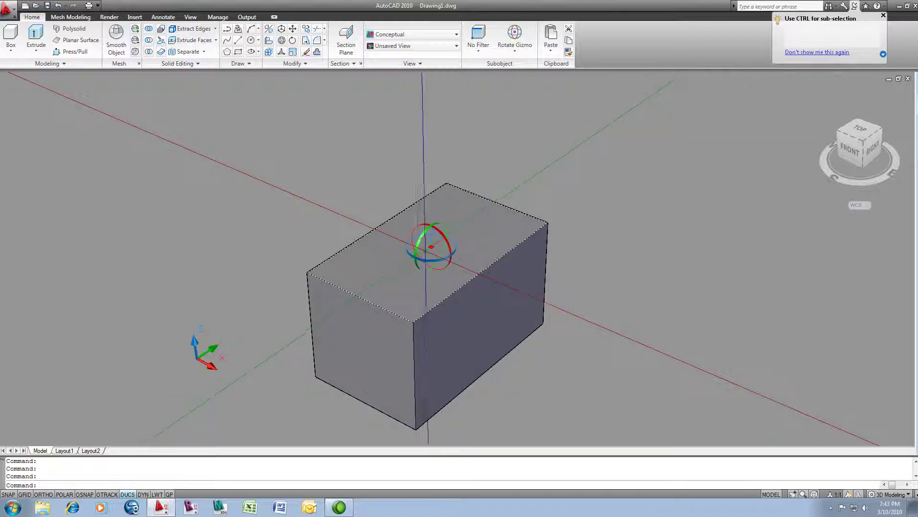
Switch the gizmo to Move and stretch the top face upward along the Z axis, plus a short distance along the gizmo's X axis
right_click(431, 248)
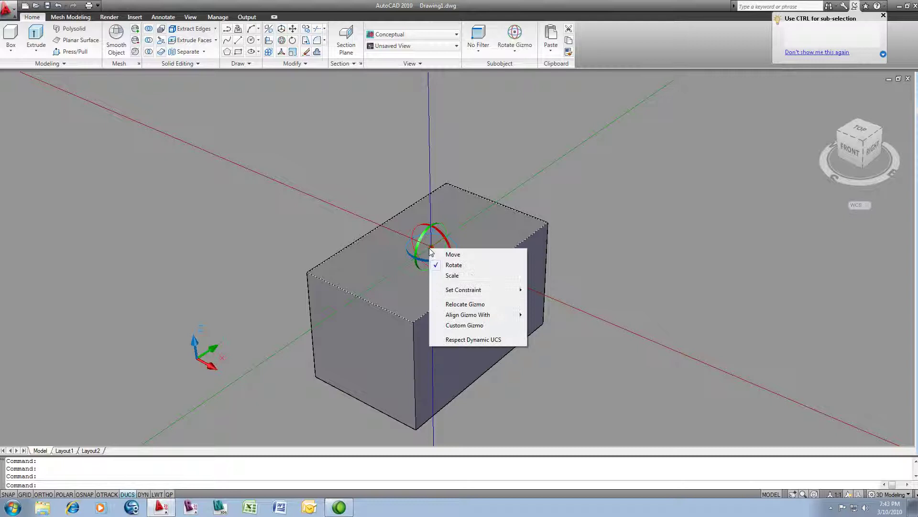
click(462, 255)
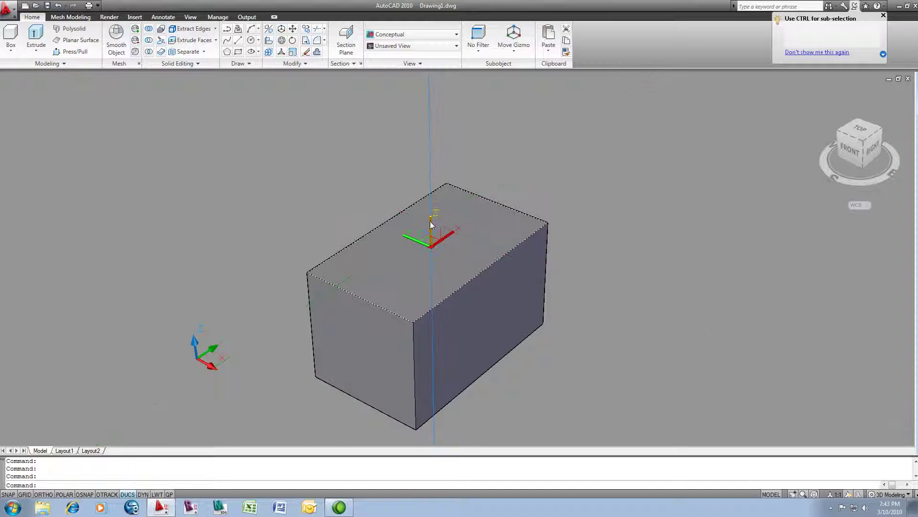
drag(431, 224, 431, 174)
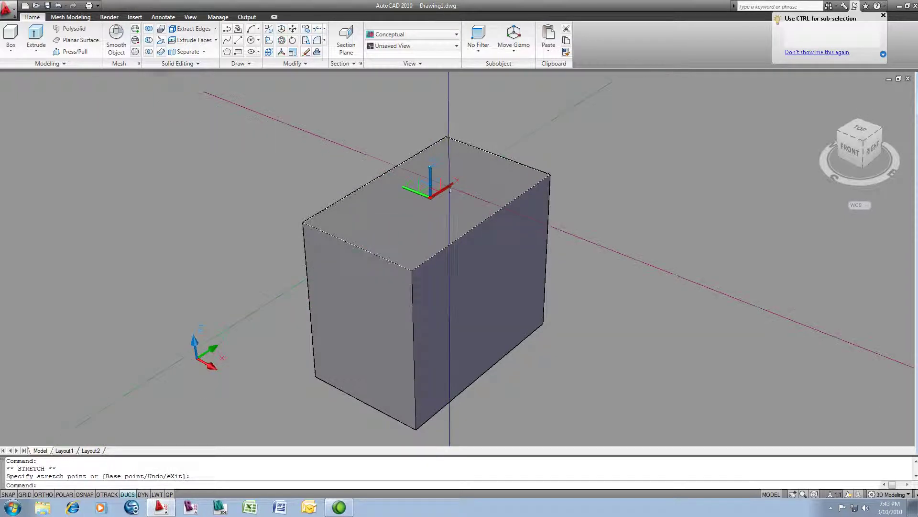
mouse_move(452, 188)
mouse_down()
mouse_move(487, 170)
mouse_move(463, 177)
mouse_up()
middle_drag(496, 178, 496, 241)
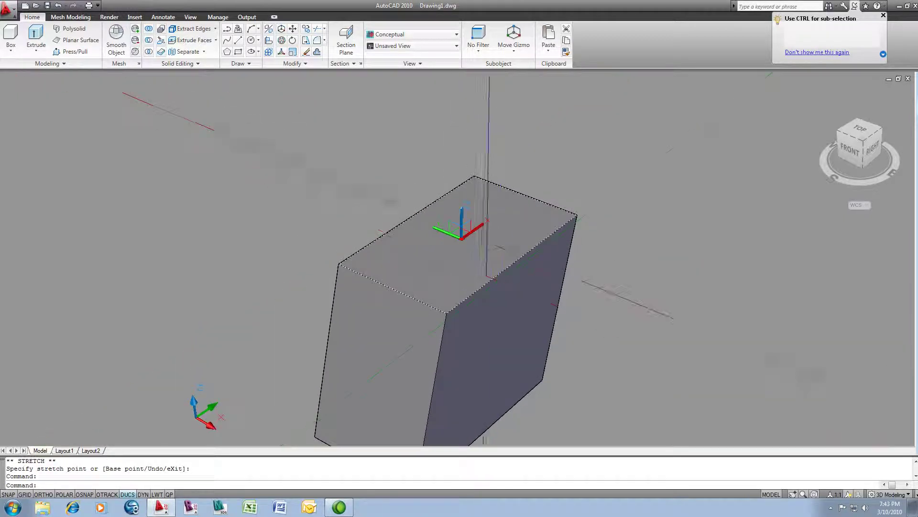
Switch the gizmo to Scale and enlarge the top face uniformly about its center
right_click(461, 240)
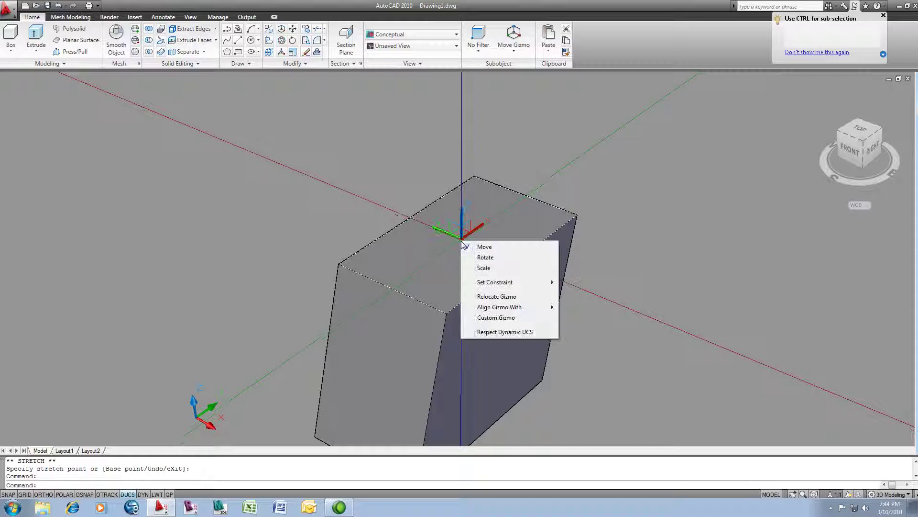
click(480, 270)
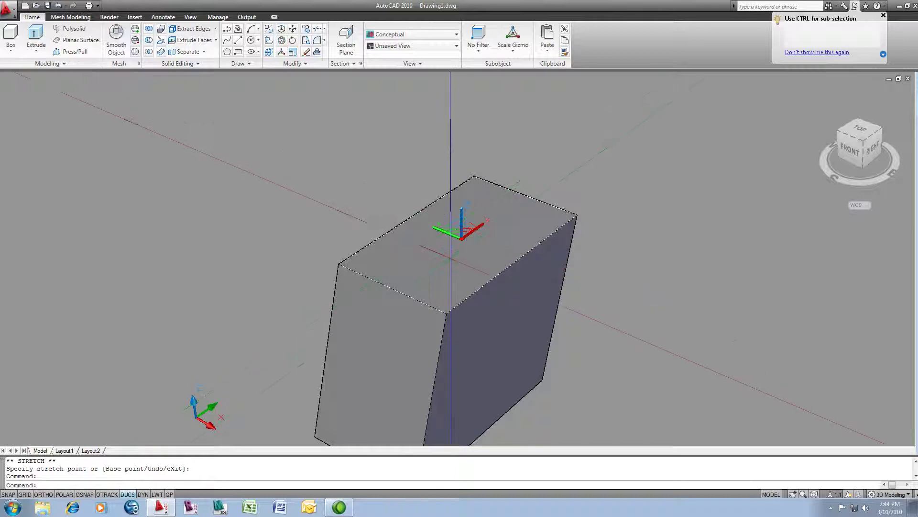
shift+middle_drag(461, 238, 641, 241)
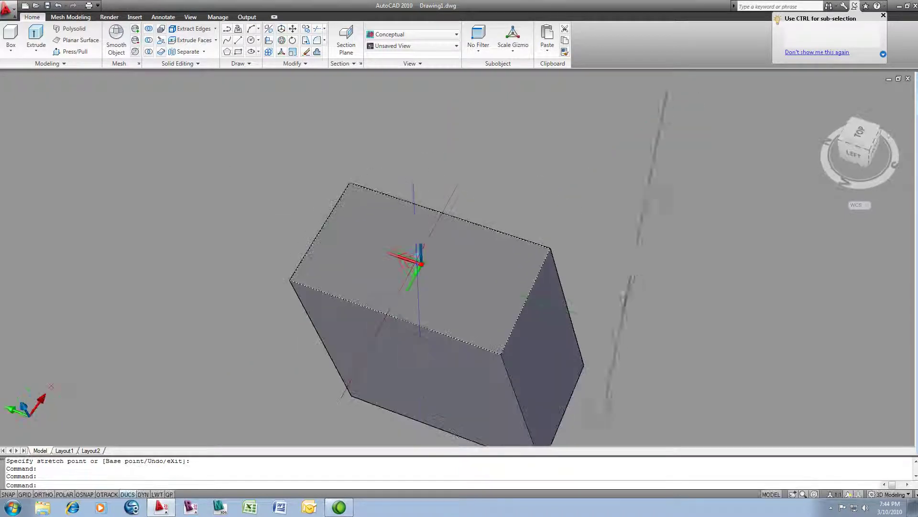
shift+middle_drag(429, 263, 482, 258)
scroll(447, 258, up, 1)
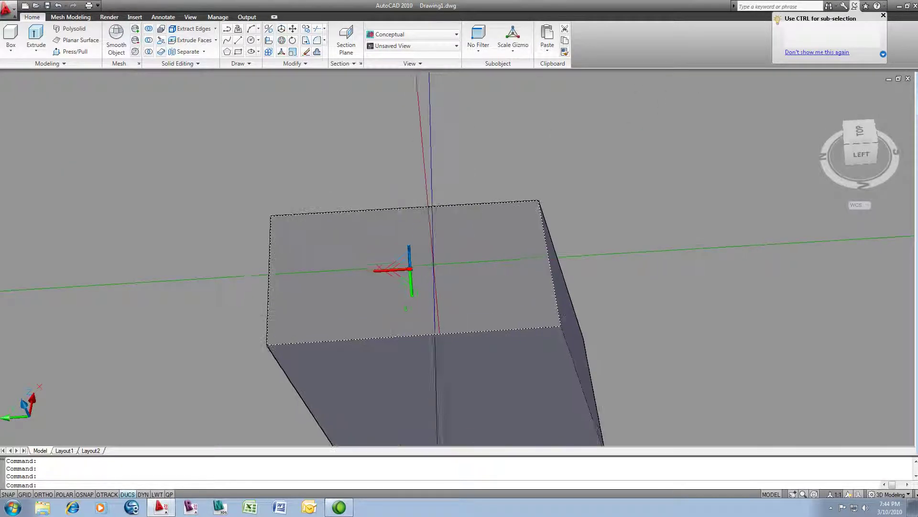
click(410, 269)
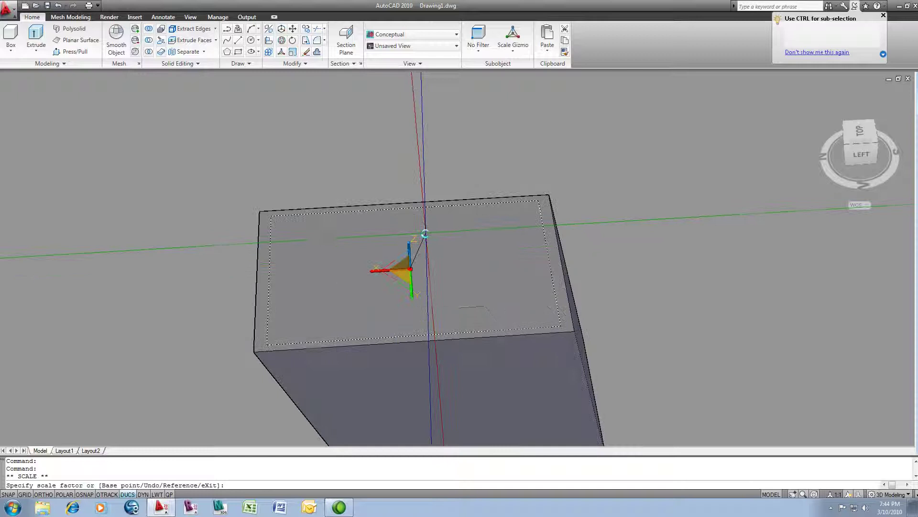
click(431, 224)
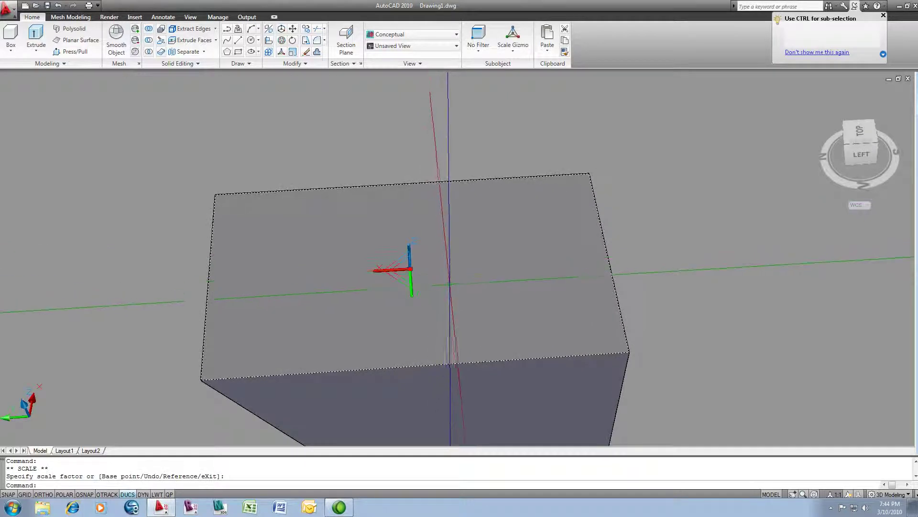
Switch the gizmo to Rotate and tilt the top face about the gizmo's green Y axis so that one short end rises
shift+middle_drag(430, 223, 608, 241)
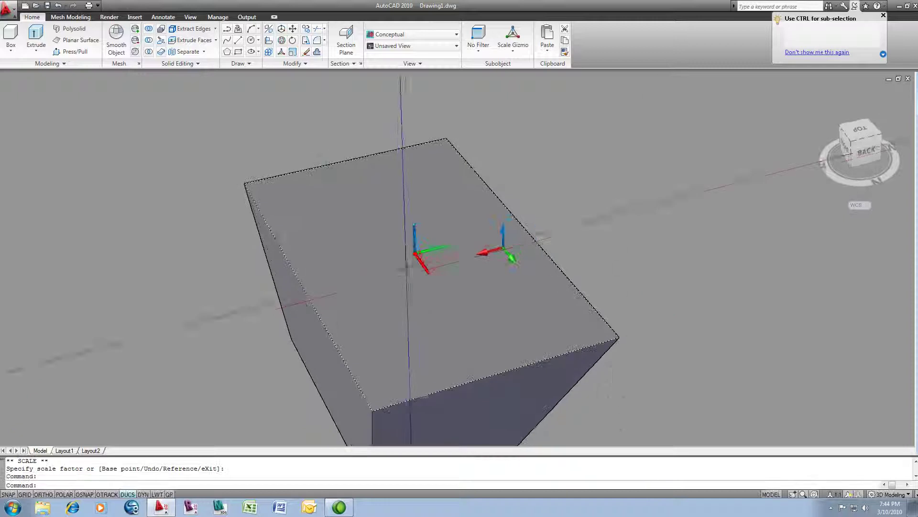
shift+middle_drag(403, 264, 496, 331)
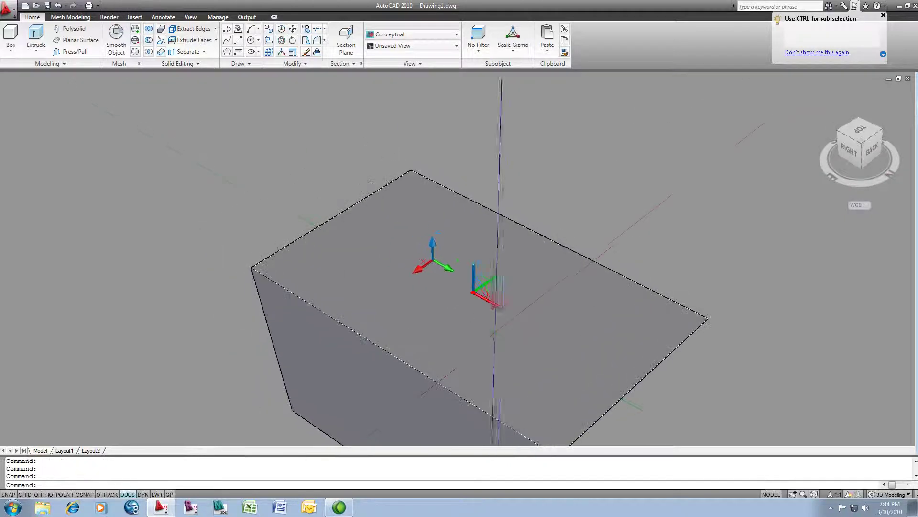
mouse_move(493, 287)
shift+middle_down()
mouse_move(478, 280)
mouse_move(488, 275)
shift+middle_up()
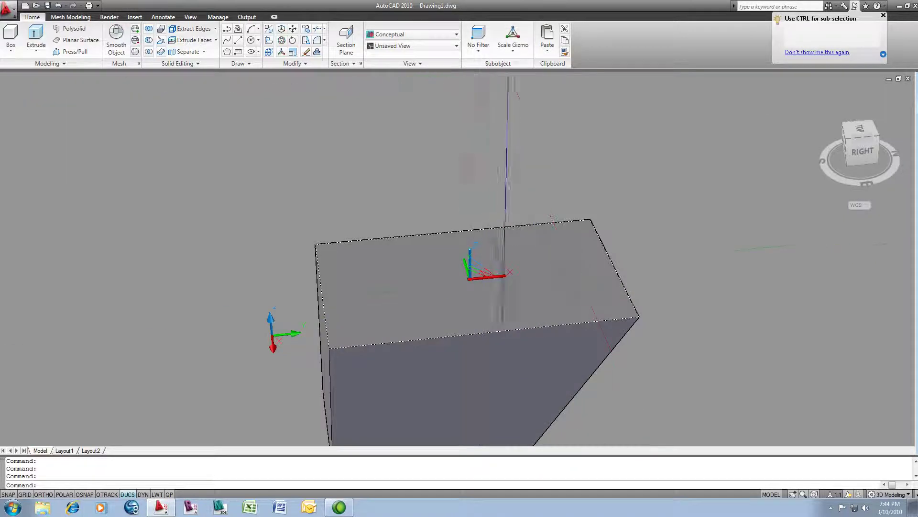
right_click(471, 283)
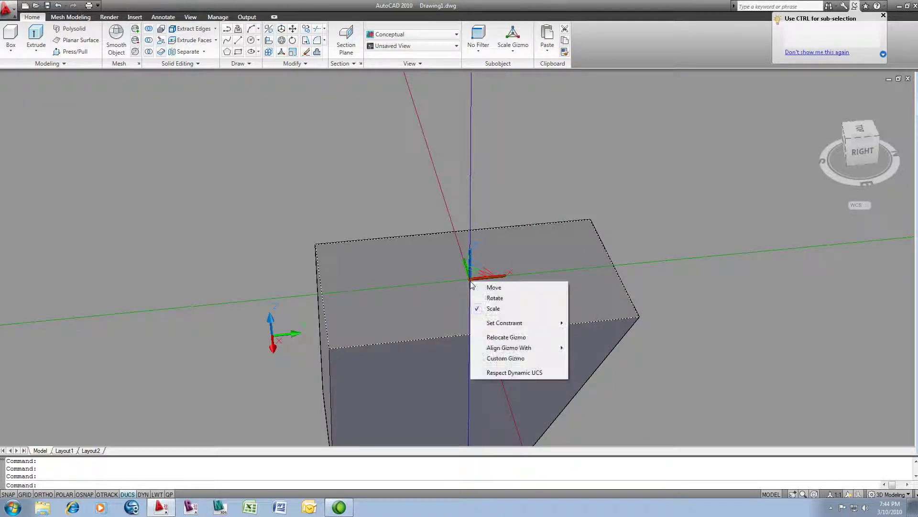
click(500, 300)
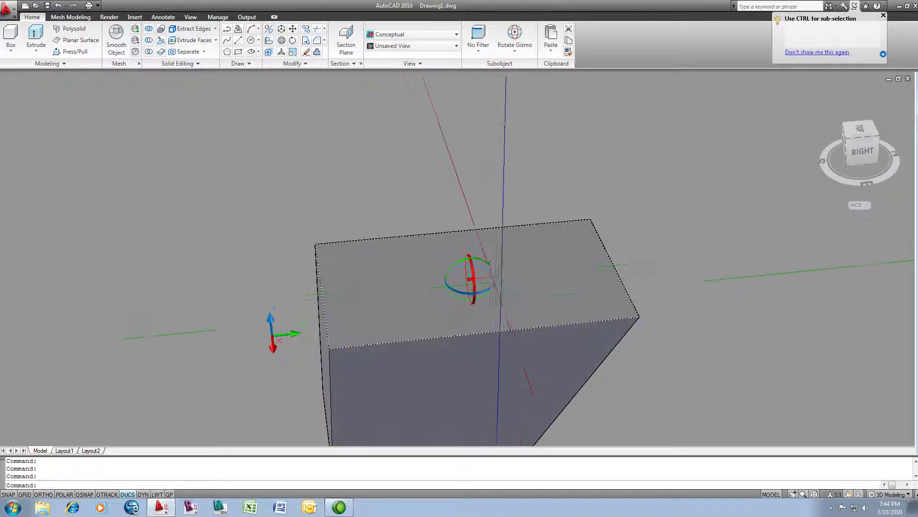
click(490, 266)
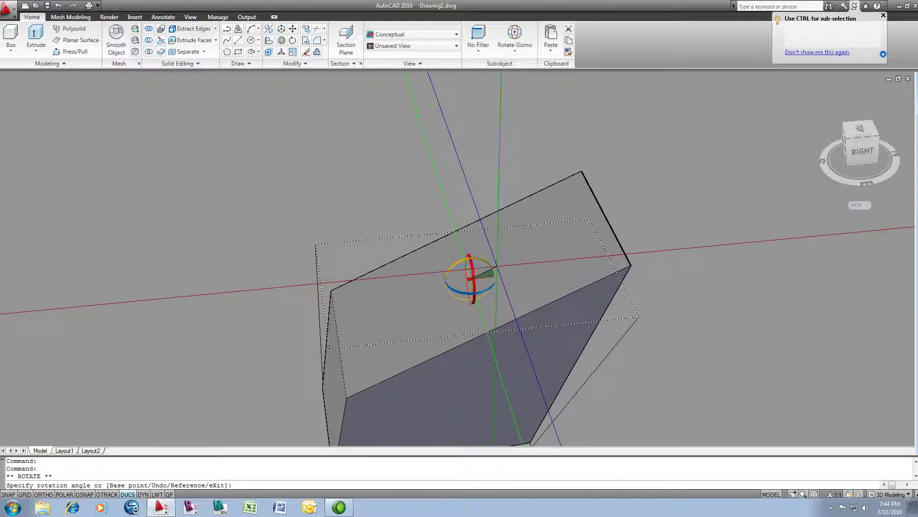
click(497, 266)
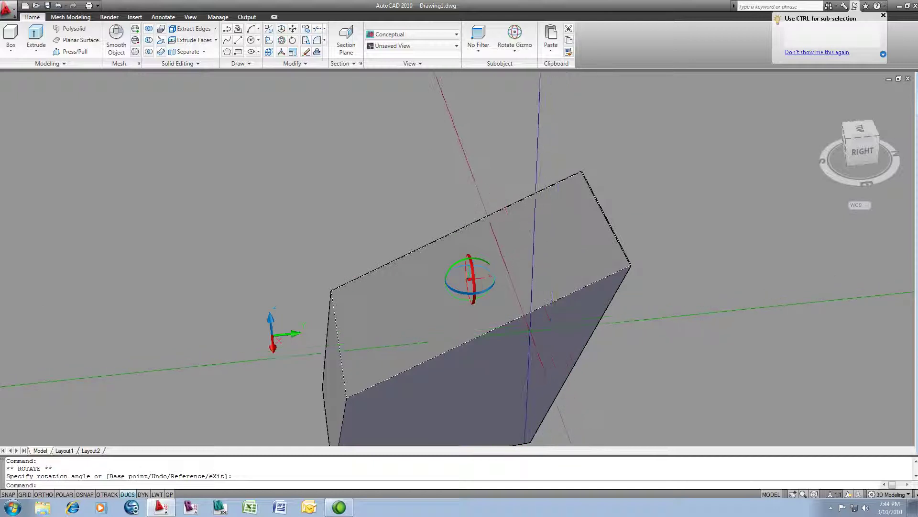
shift+middle_drag(537, 328, 500, 298)
click(481, 292)
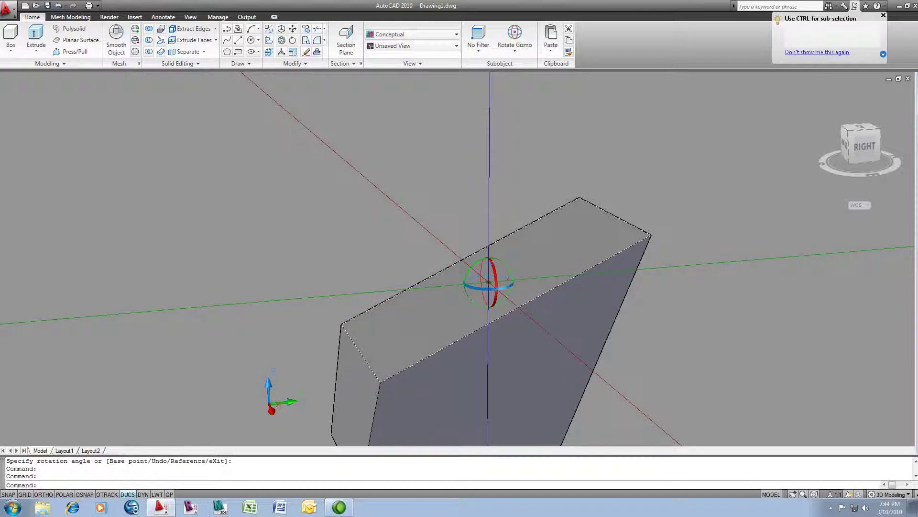
Switch the tilted top face's gizmo back to Move and compare its axes with the slope of the face
right_click(488, 284)
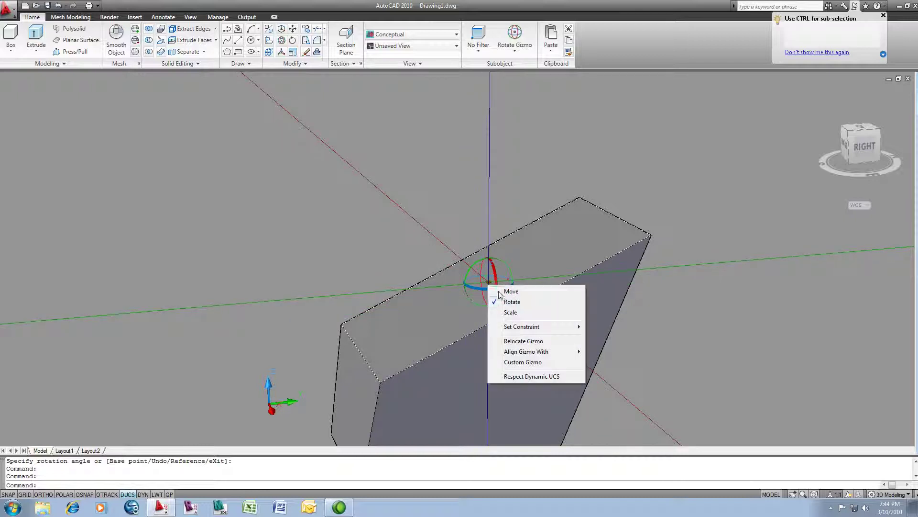
click(501, 294)
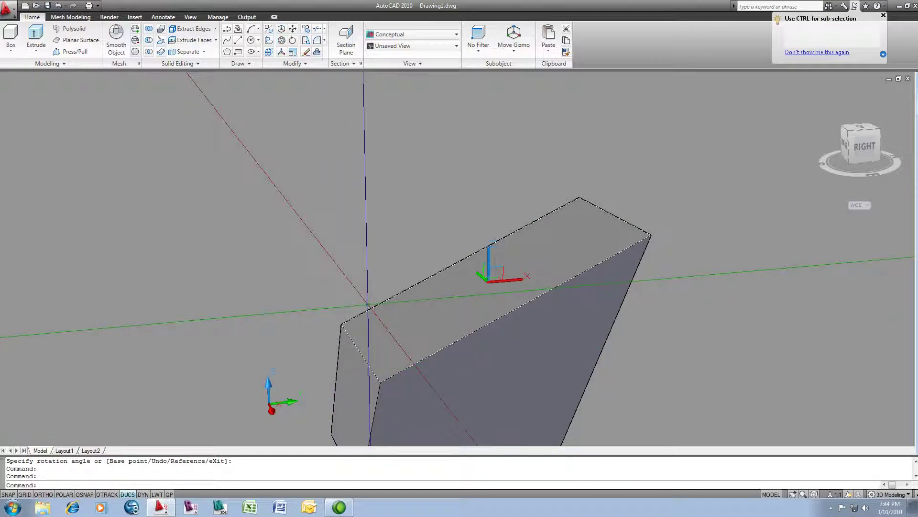
shift+middle_drag(383, 322, 476, 271)
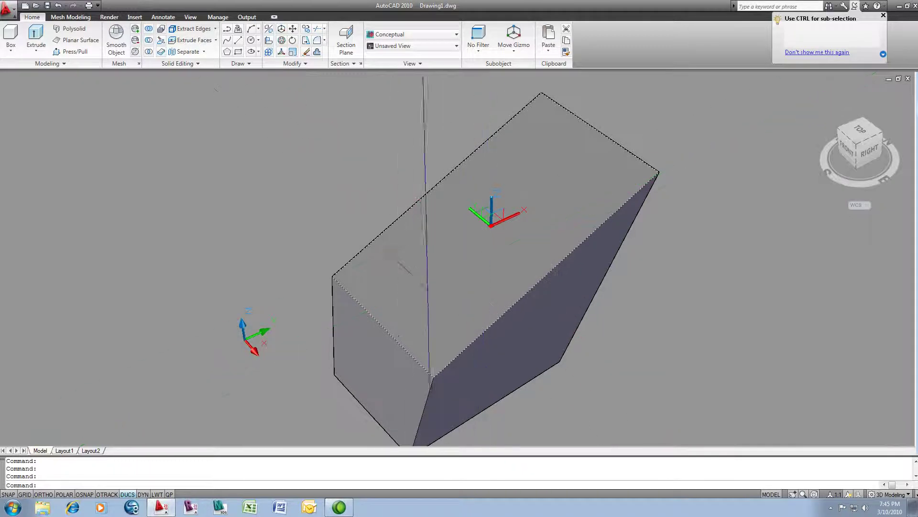
shift+middle_drag(439, 298, 372, 276)
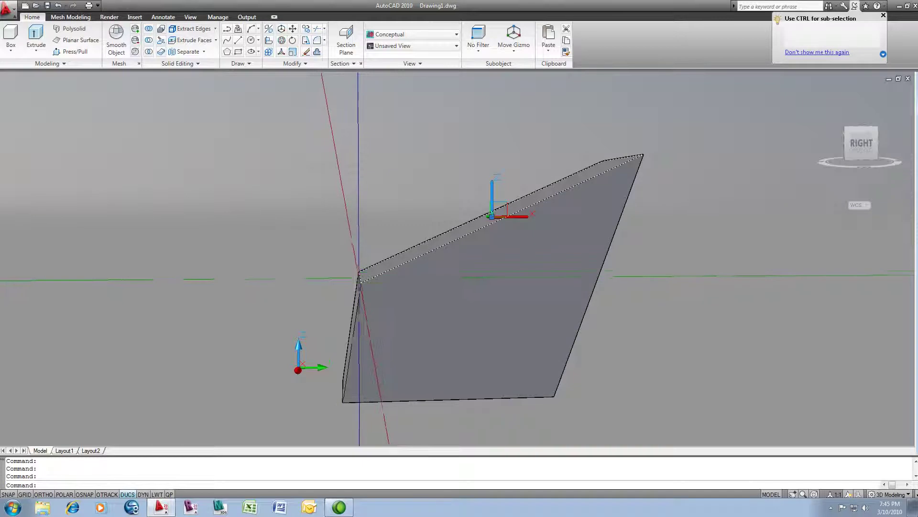
shift+middle_drag(380, 287, 390, 309)
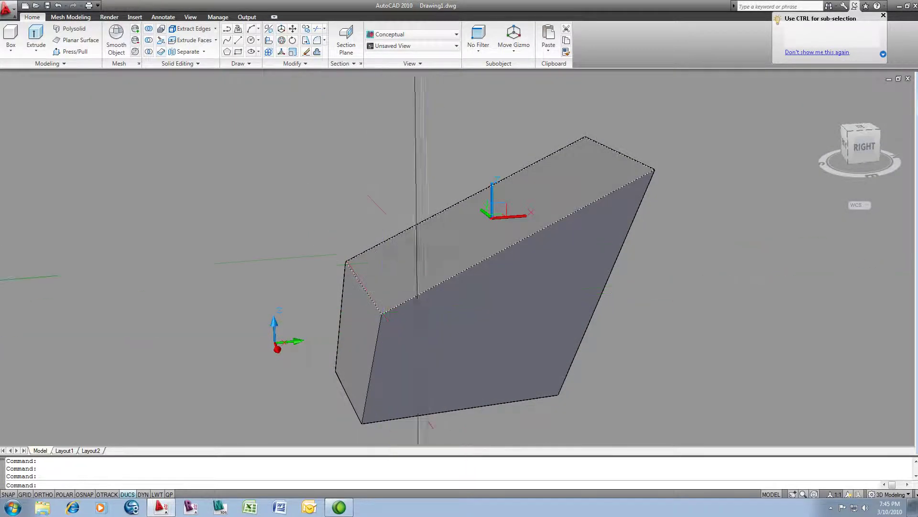
mouse_move(454, 292)
shift+middle_down()
mouse_move(442, 295)
mouse_move(451, 310)
shift+middle_up()
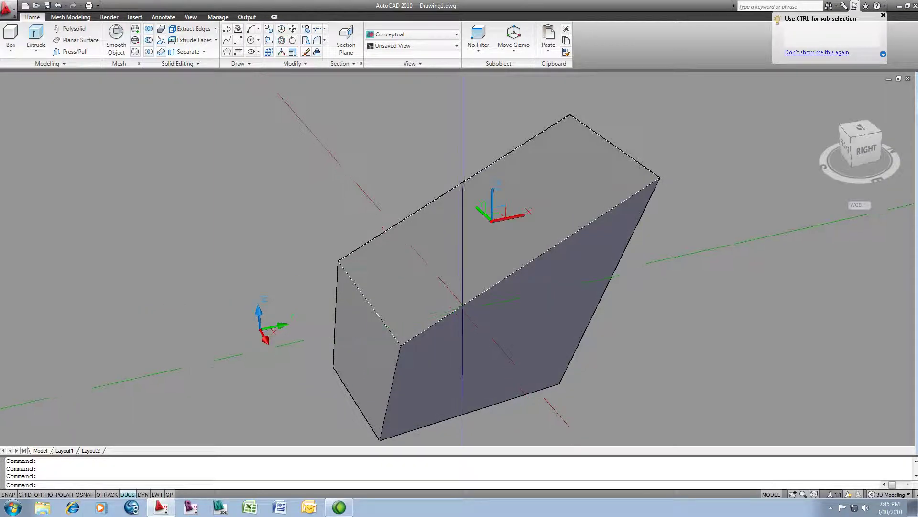
Start a custom gizmo for the tilted top face and snap its origin to the endpoint at the face's low front corner
right_click(491, 225)
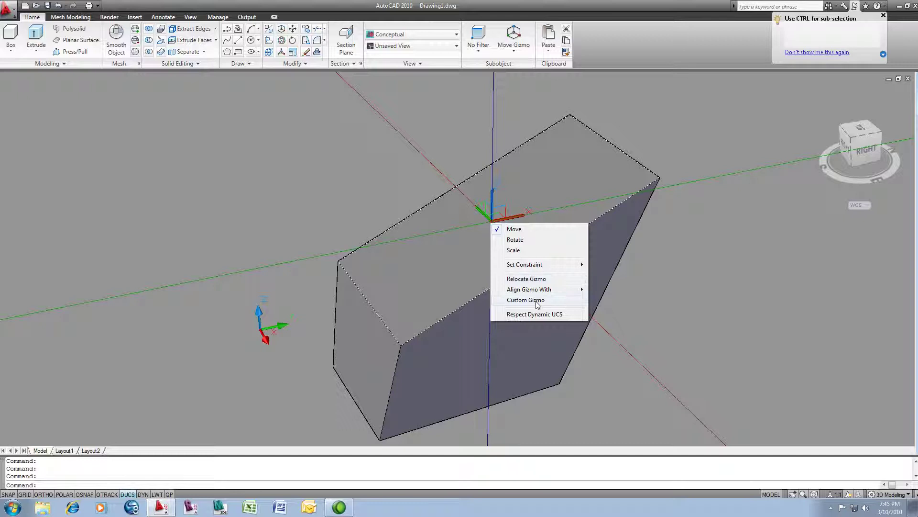
mouse_move(537, 293)
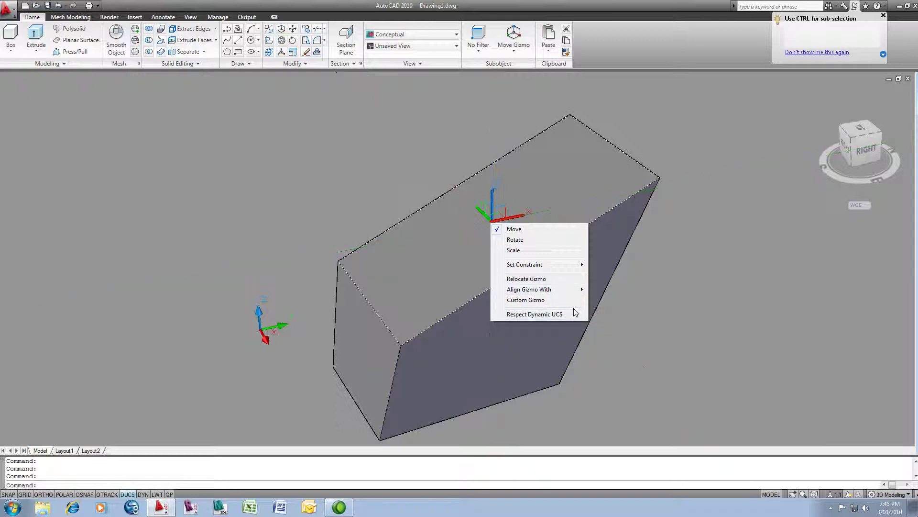
mouse_move(574, 289)
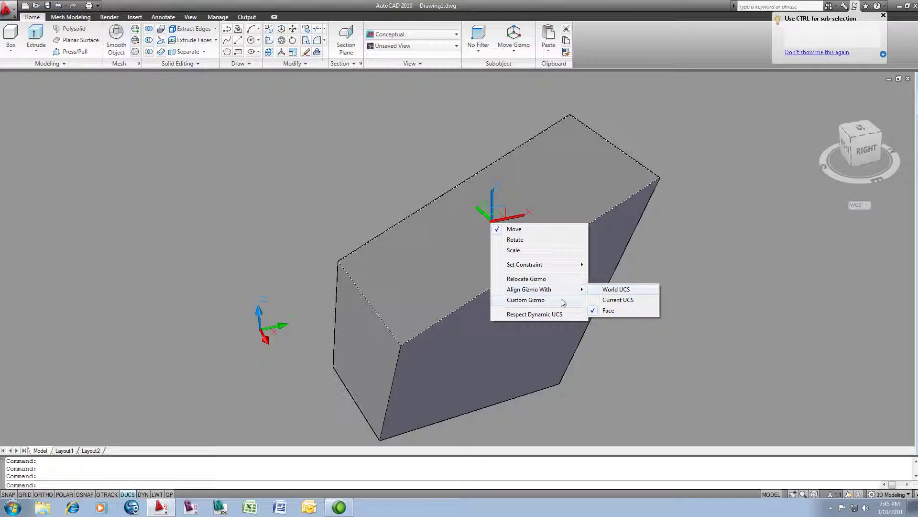
click(534, 305)
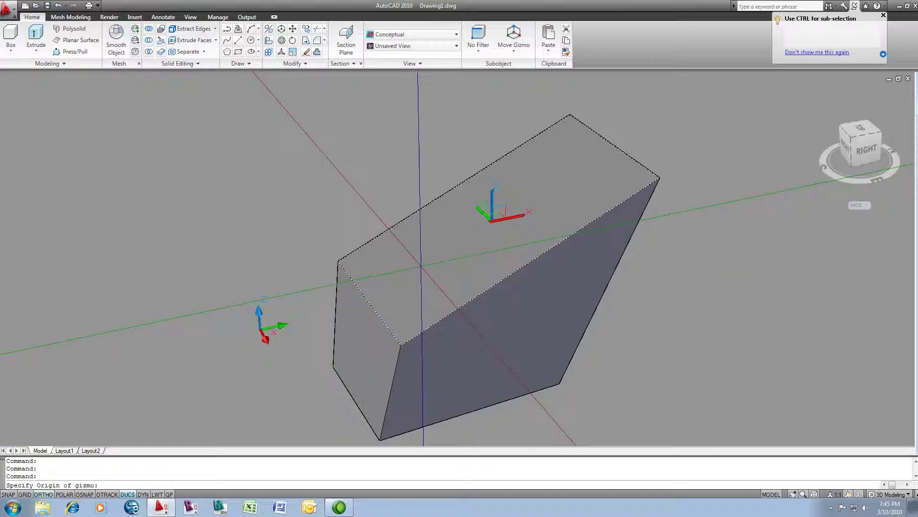
shift+right_click(420, 266)
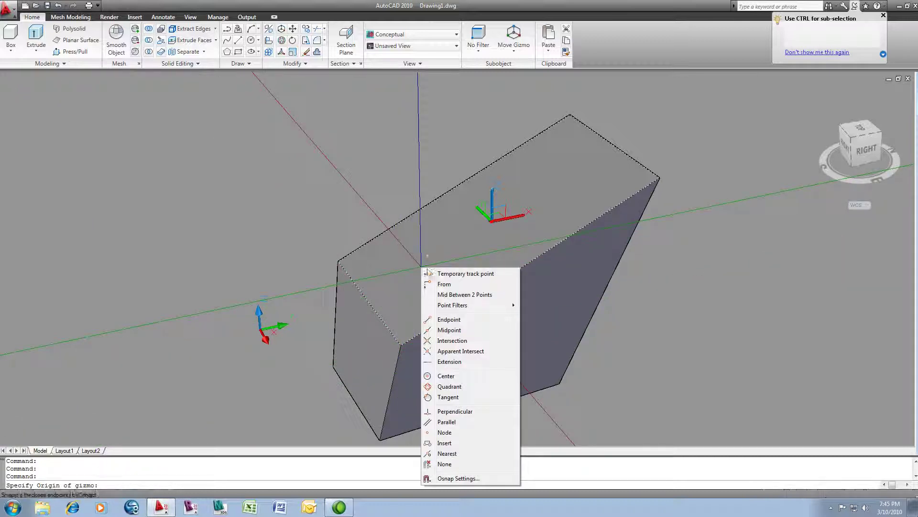
click(458, 320)
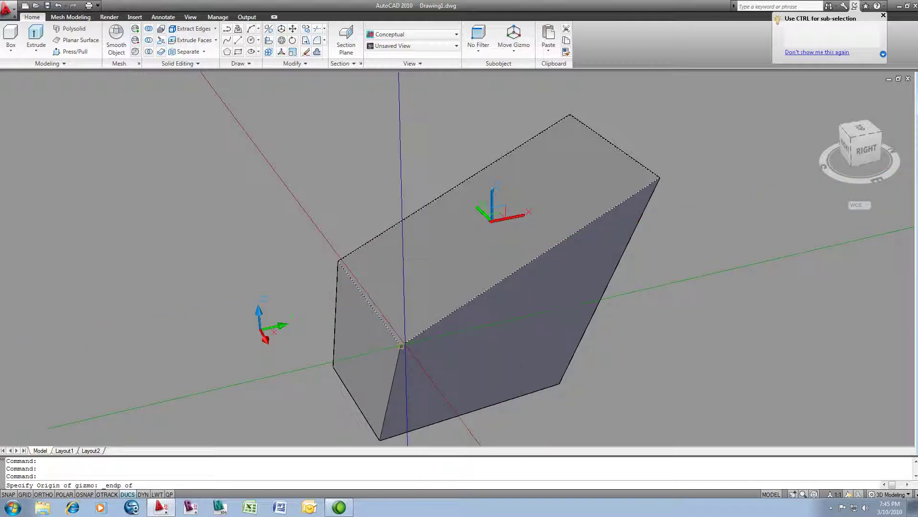
click(400, 345)
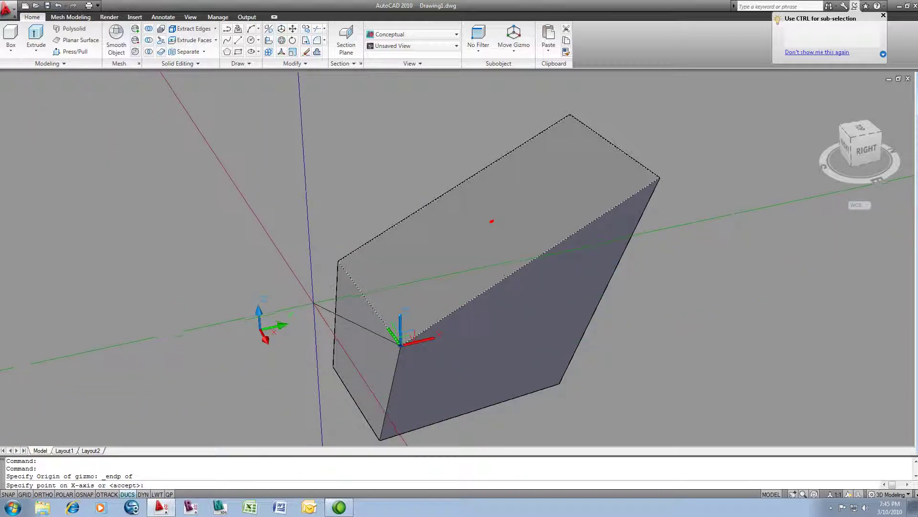
Align the custom gizmo's X axis with the far endpoint of the long sloped edge and its XY plane with the low short edge's other endpoint
shift+right_click(314, 304)
click(346, 138)
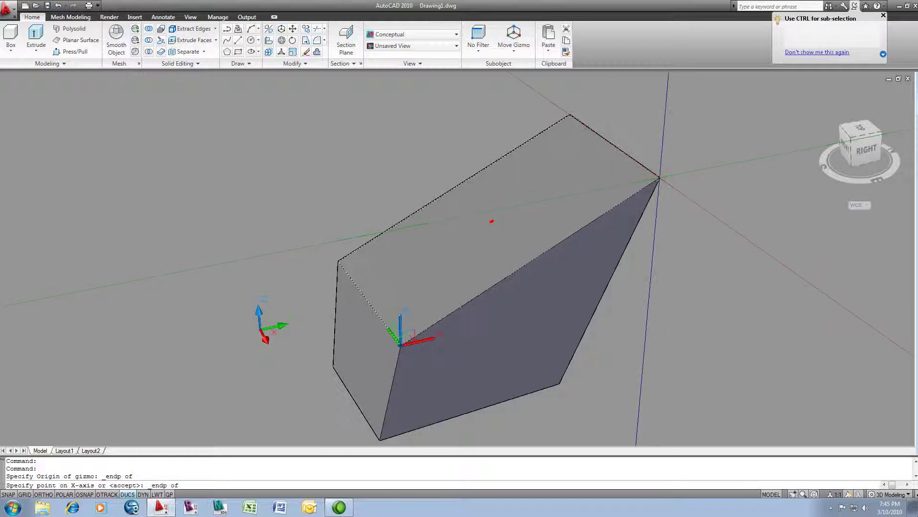
click(660, 178)
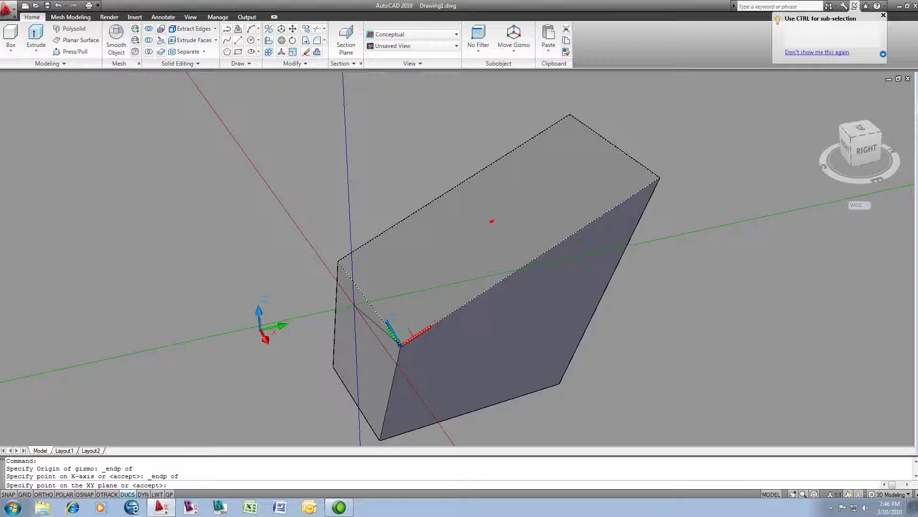
shift+right_click(336, 243)
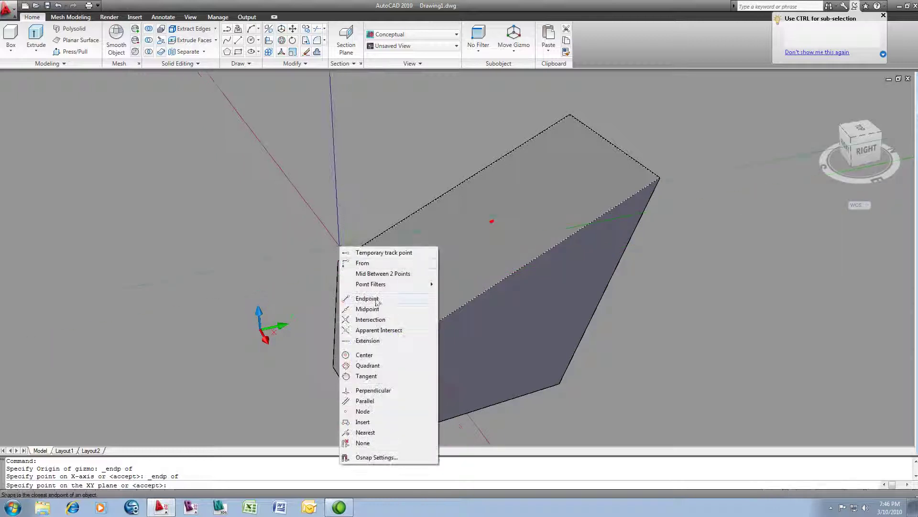
click(368, 295)
click(340, 260)
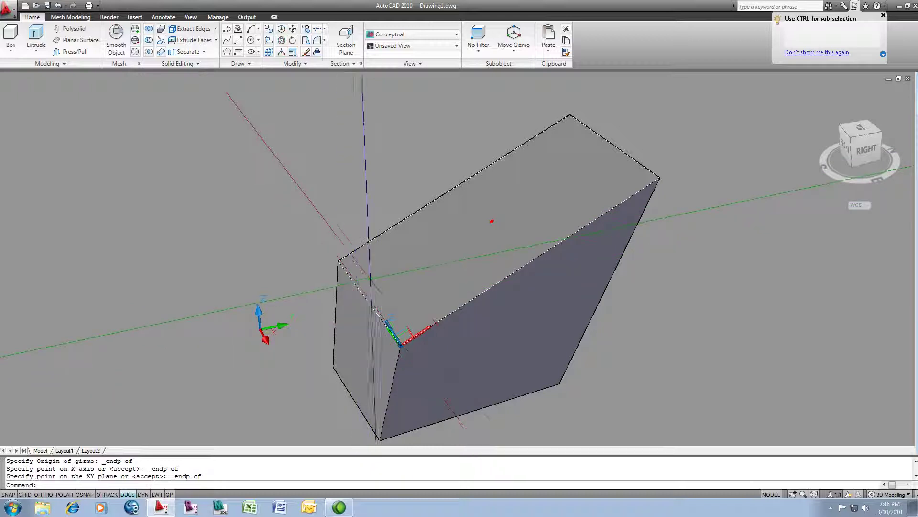
Move the tilted face perpendicular to its own surface along the custom gizmo's blue Z axis
shift+middle_drag(400, 293, 415, 262)
scroll(429, 266, up, 1)
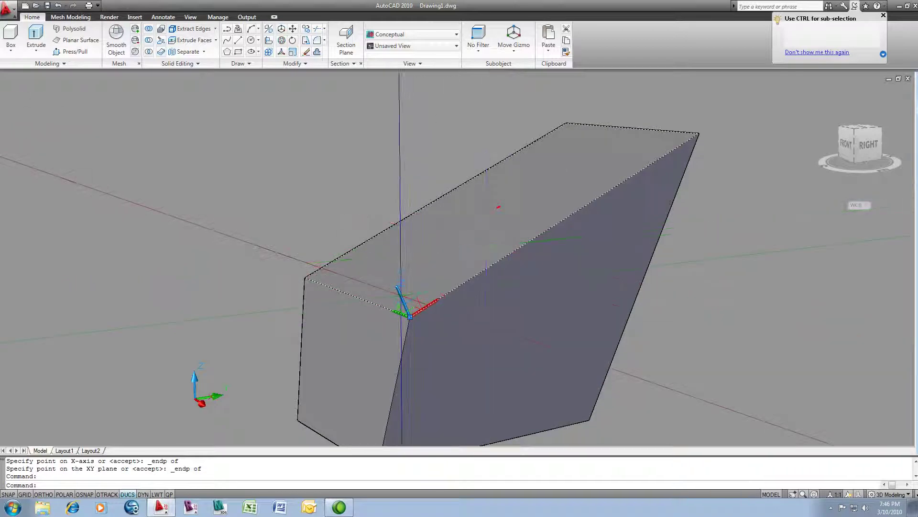
click(400, 298)
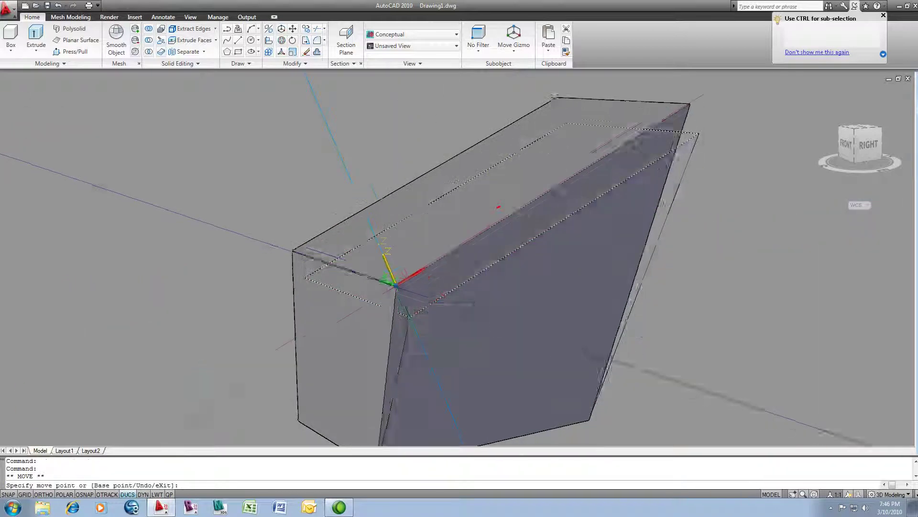
click(361, 205)
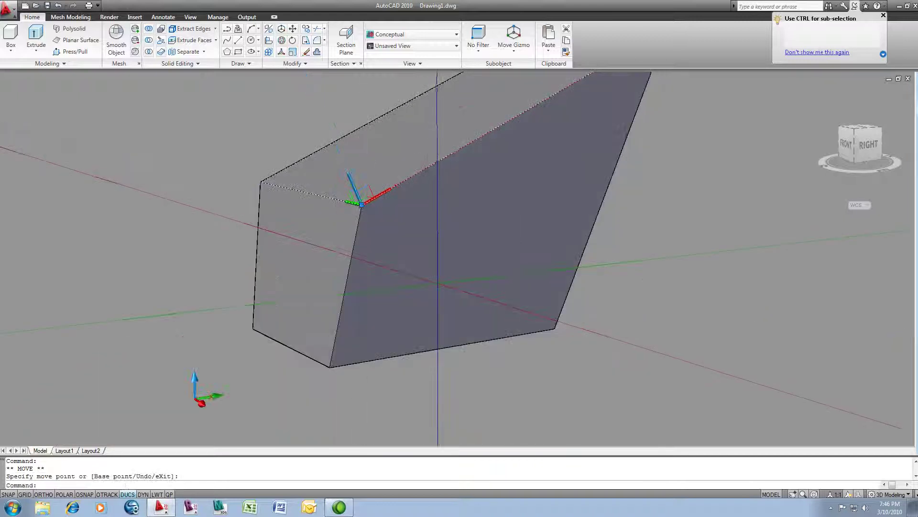
middle_drag(439, 296, 494, 412)
middle_drag(415, 314, 442, 282)
click(420, 331)
click(405, 298)
scroll(433, 342, down, 1)
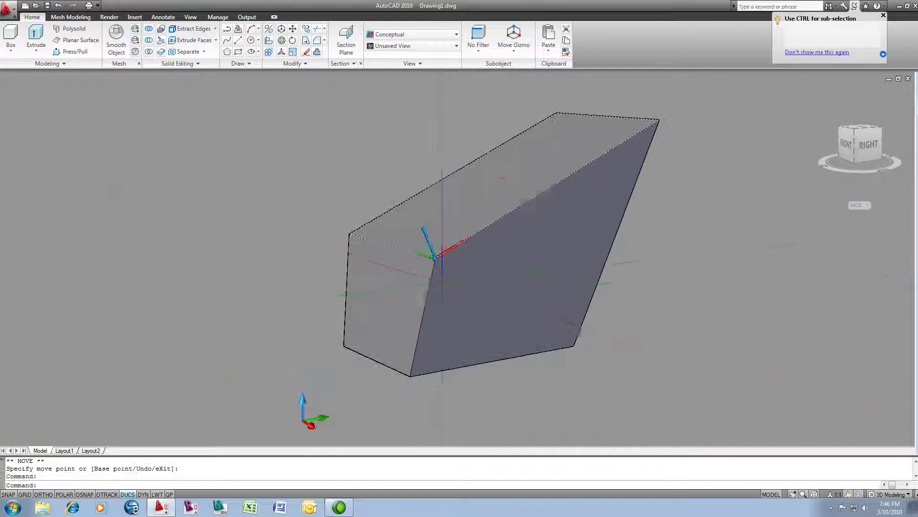
Shift the tilted face once more along the custom gizmo's Z axis, keeping it parallel to its slope
shift+middle_drag(461, 325, 476, 299)
scroll(476, 308, up, 2)
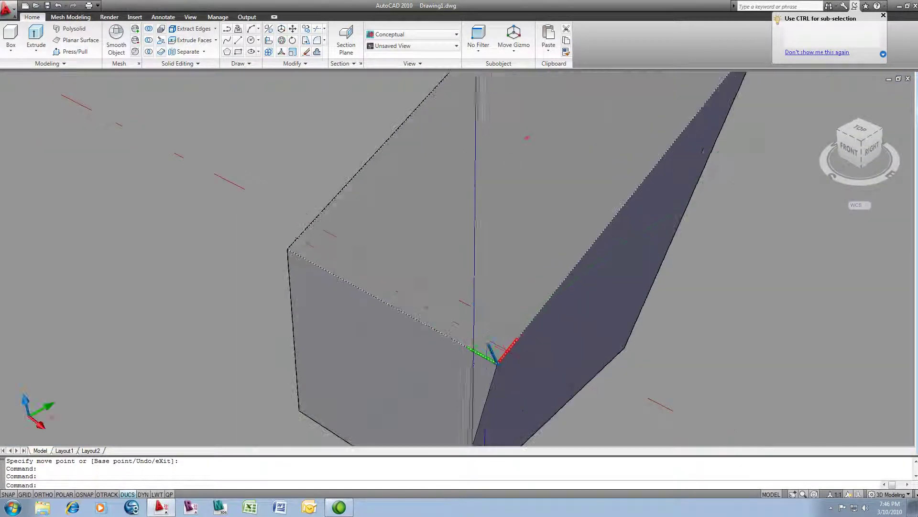
click(489, 352)
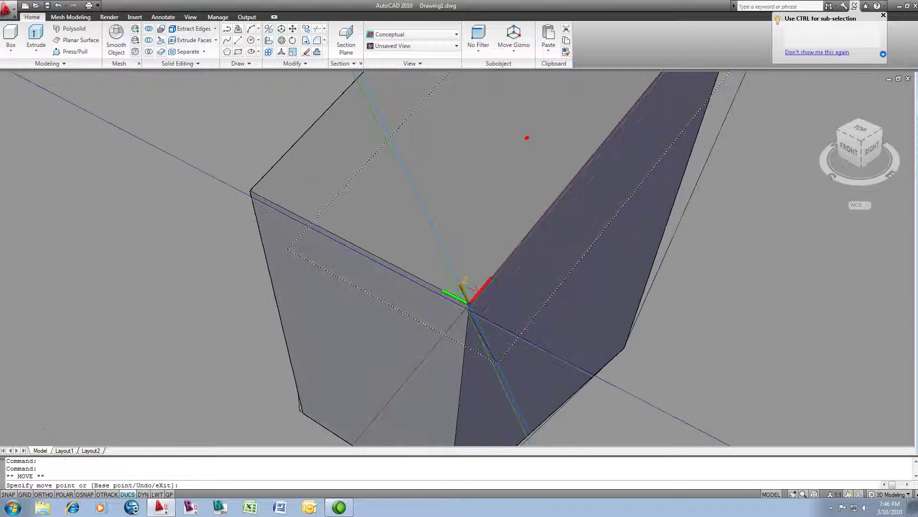
scroll(527, 137, down, 5)
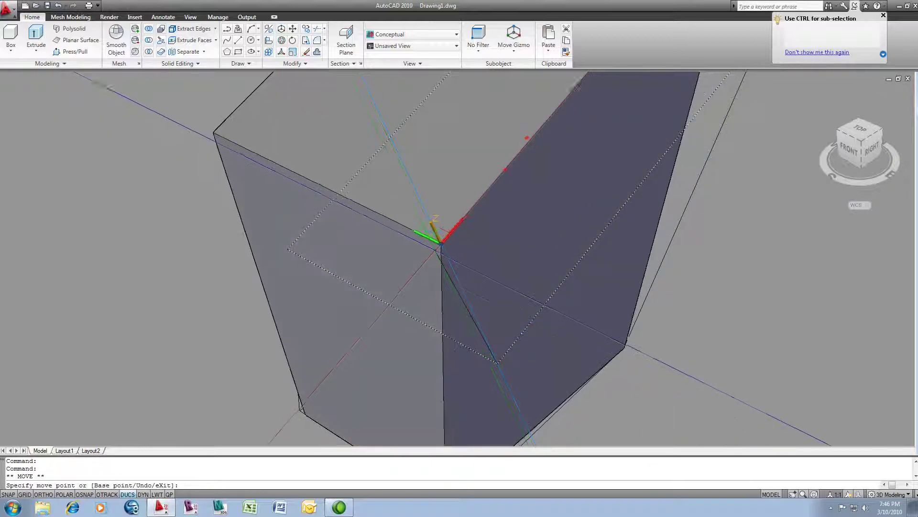
middle_drag(422, 224, 424, 338)
click(406, 214)
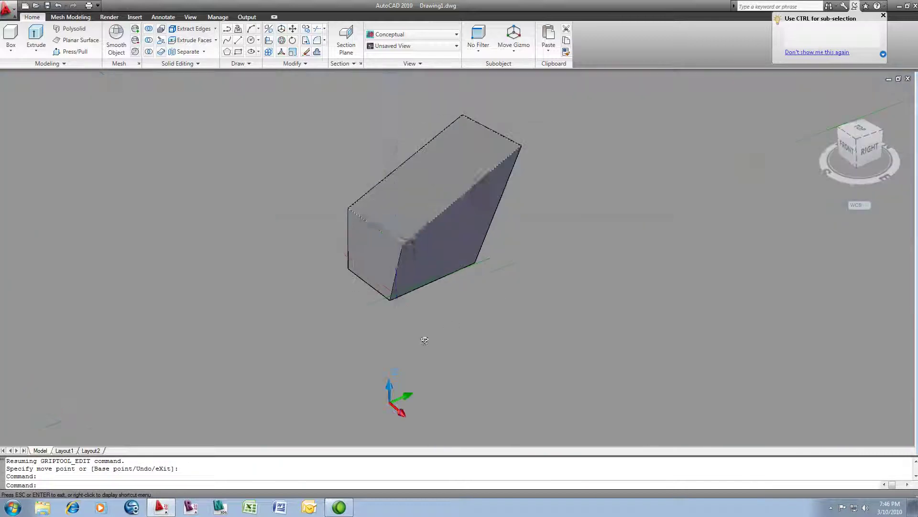
Slide the sloped face along the custom gizmo's Z axis again, turning object snap on before placing it
scroll(434, 177, up, 3)
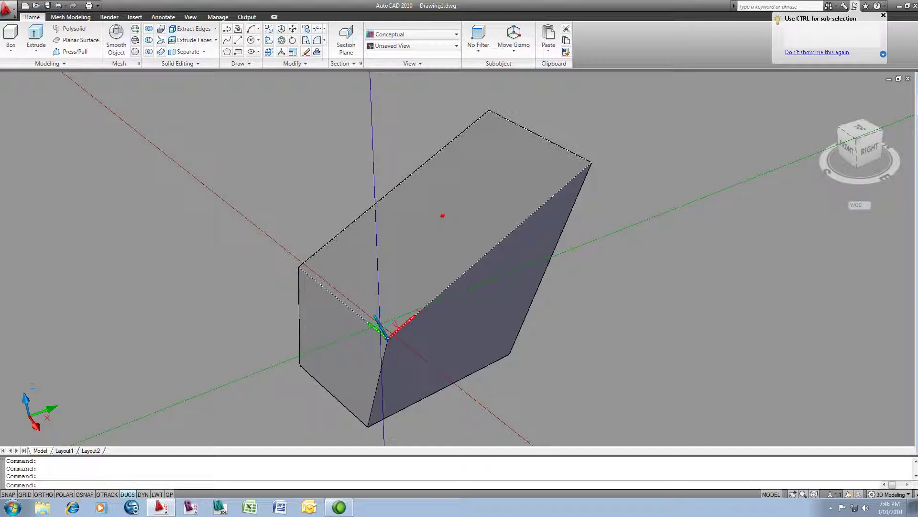
click(378, 322)
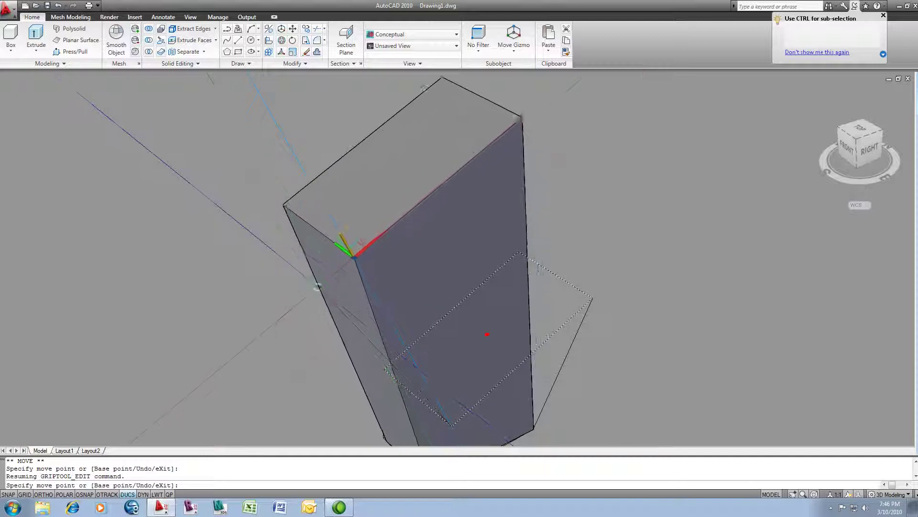
key(F3)
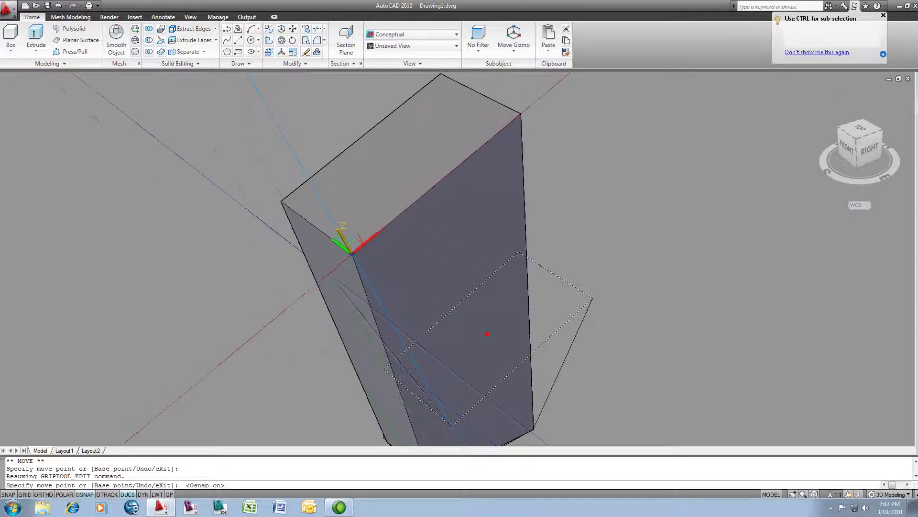
click(435, 231)
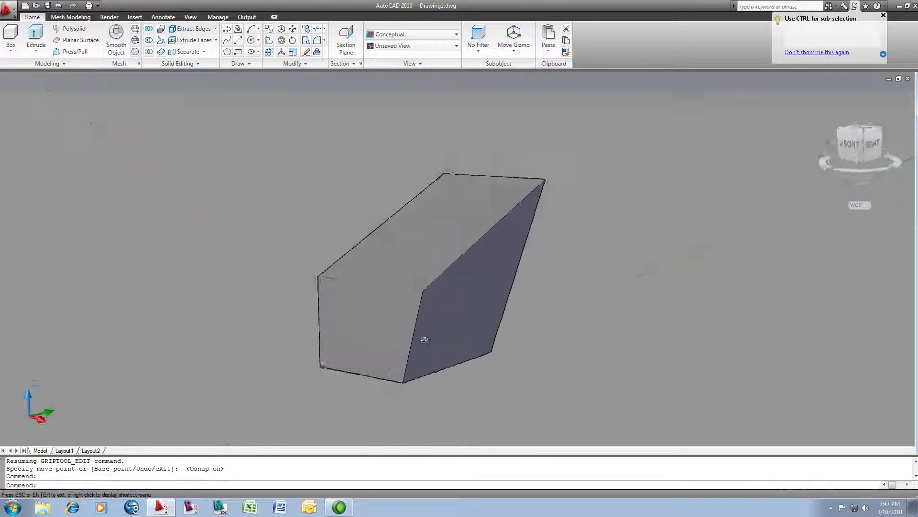